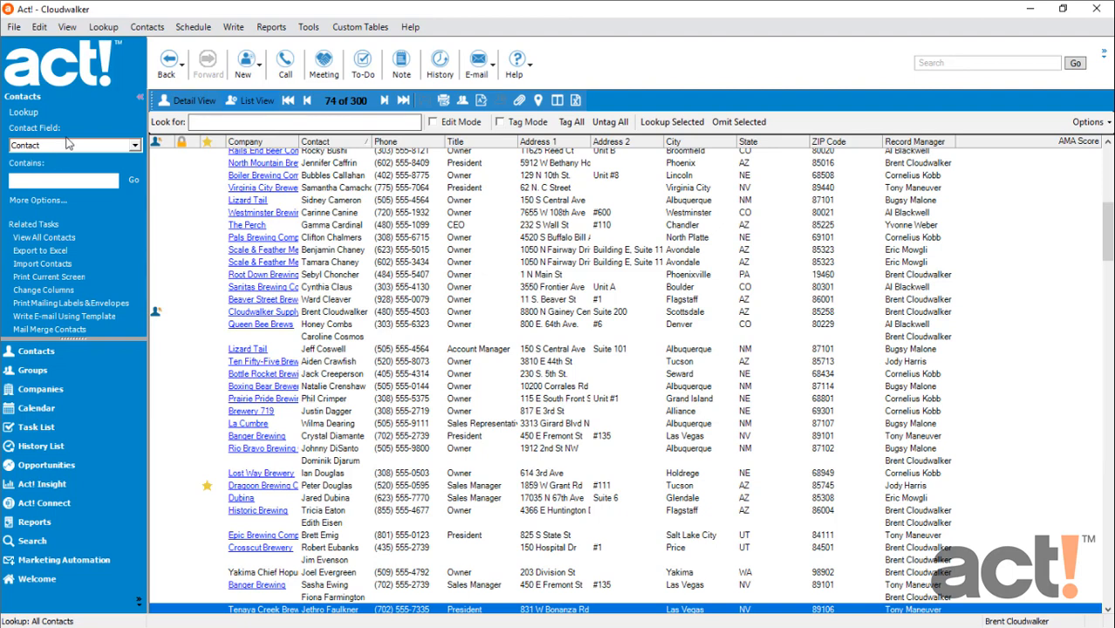
left_click(107, 28)
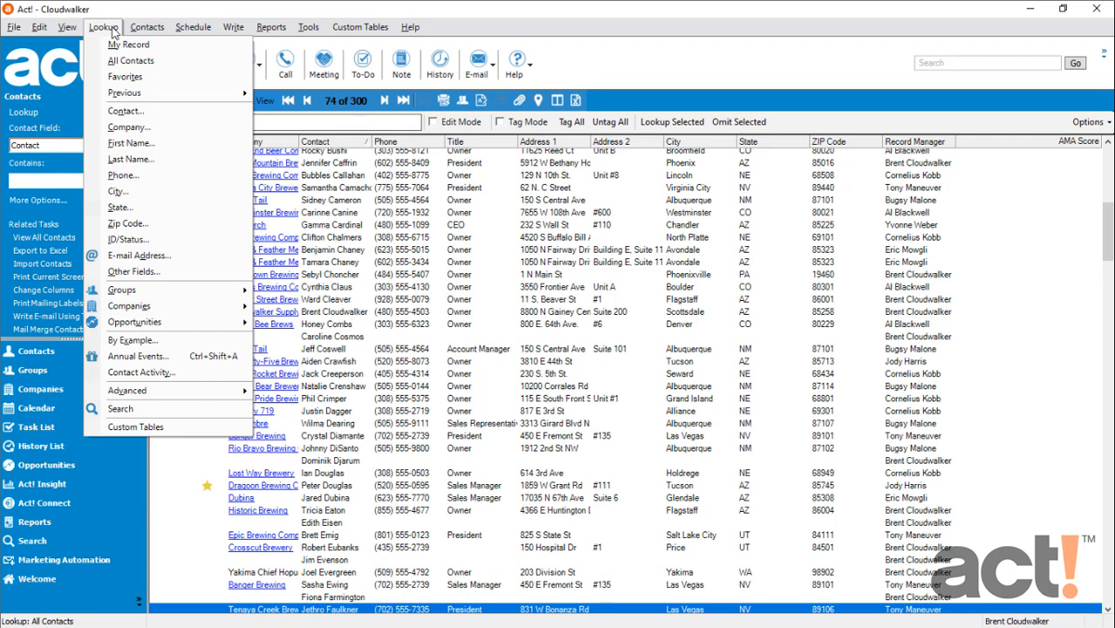
left_click(106, 28)
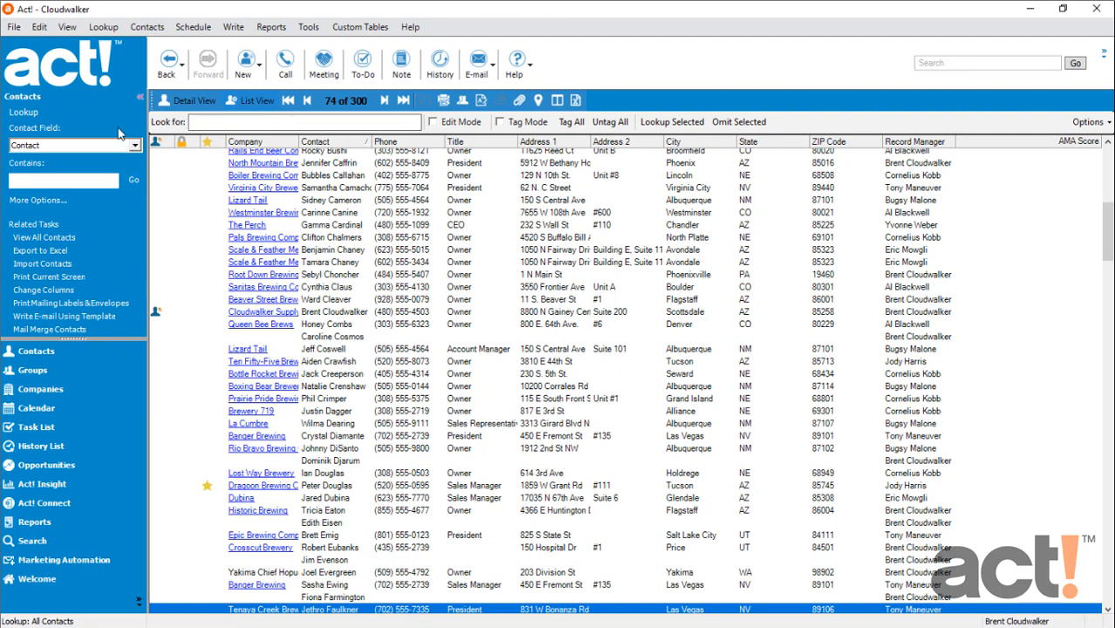
Step: Start a new advanced query lookup for contacts
left_click(103, 27)
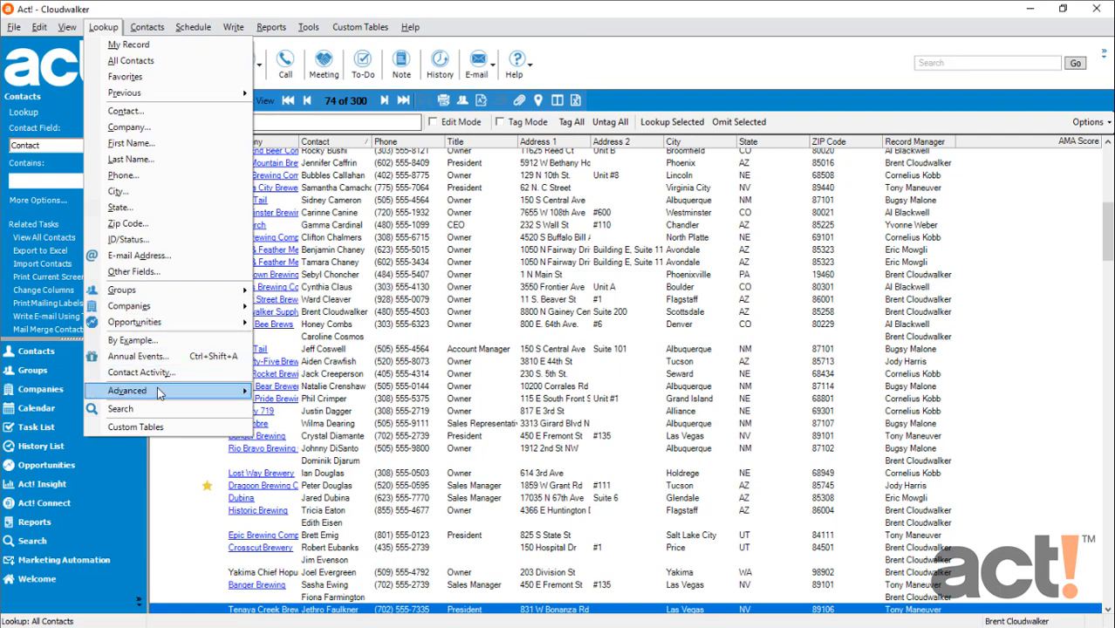
mouse_move(161, 397)
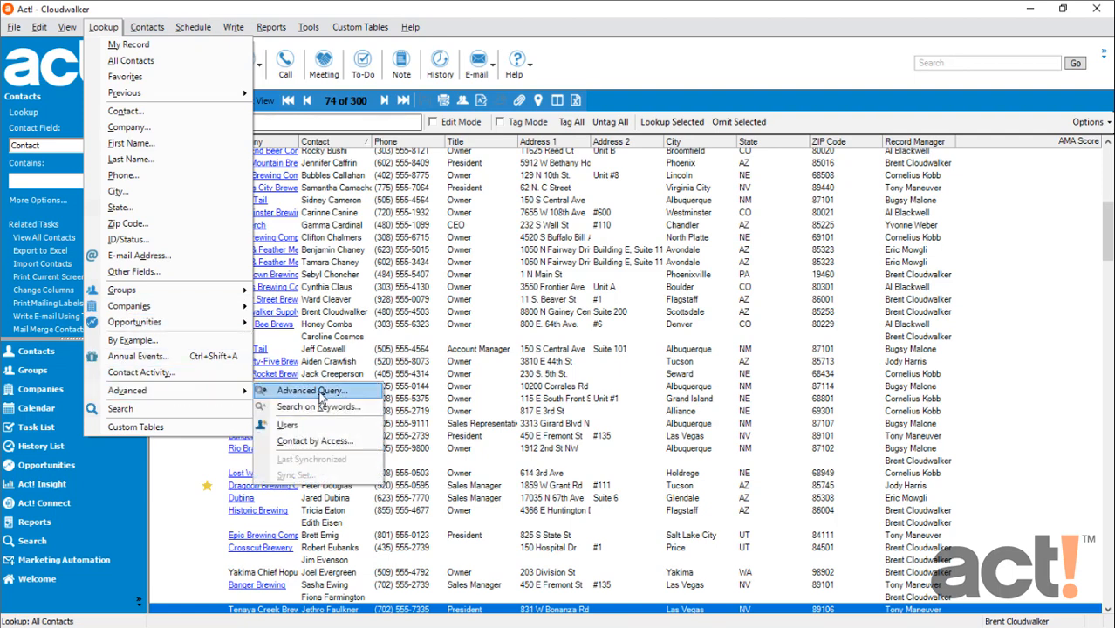
left_click(312, 391)
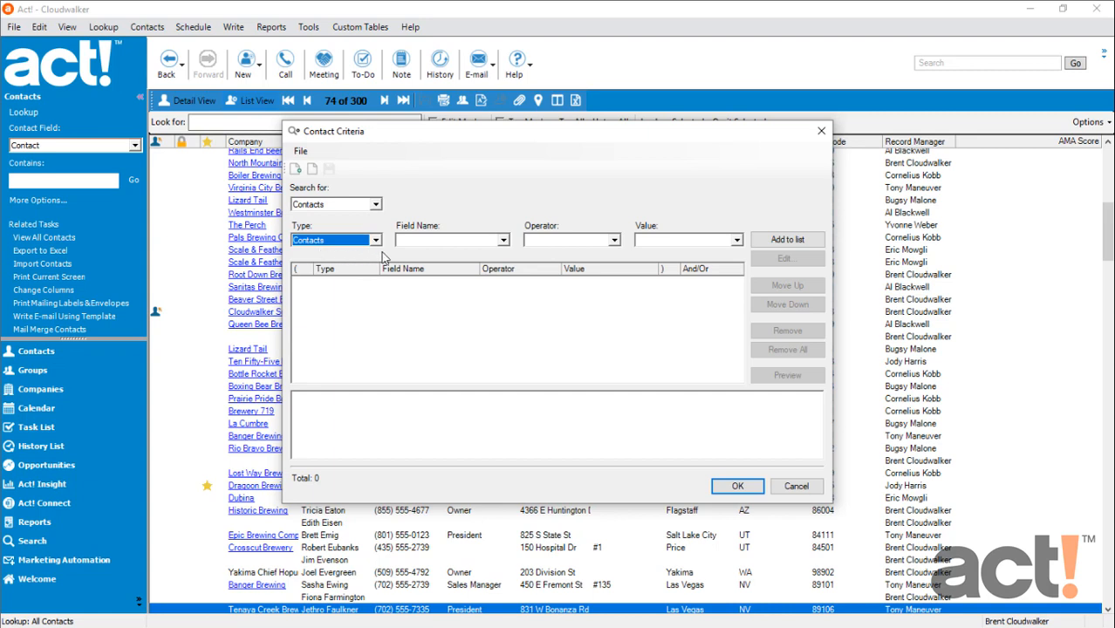
Step: Add the contact criterion State Equal To (=) NV to the query and preview the matching contacts
left_click(462, 244)
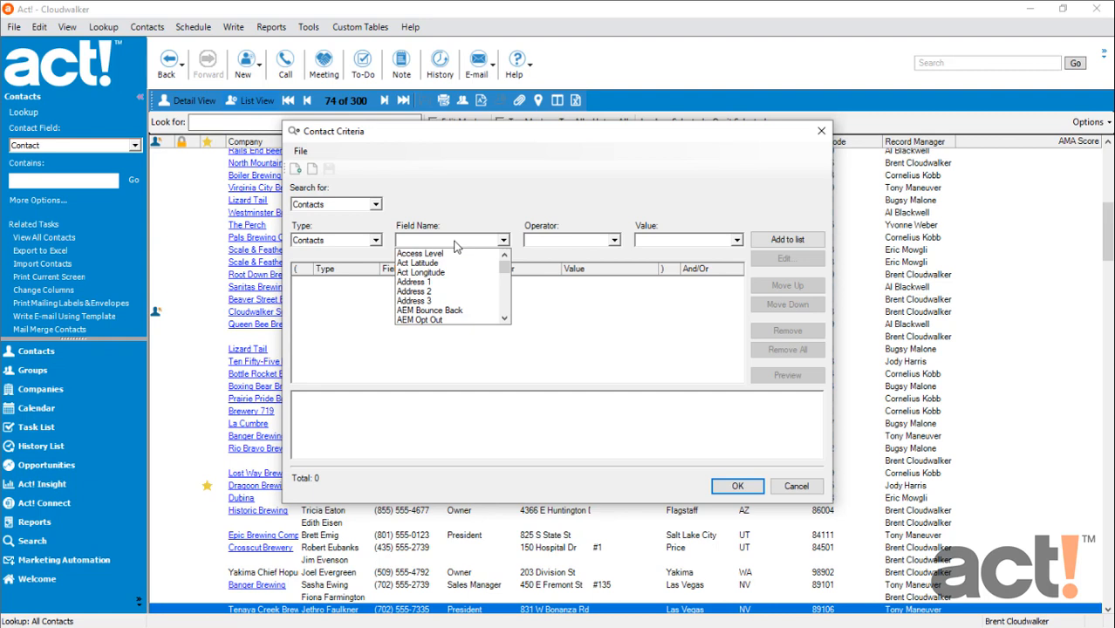
key("t")
left_click(415, 273)
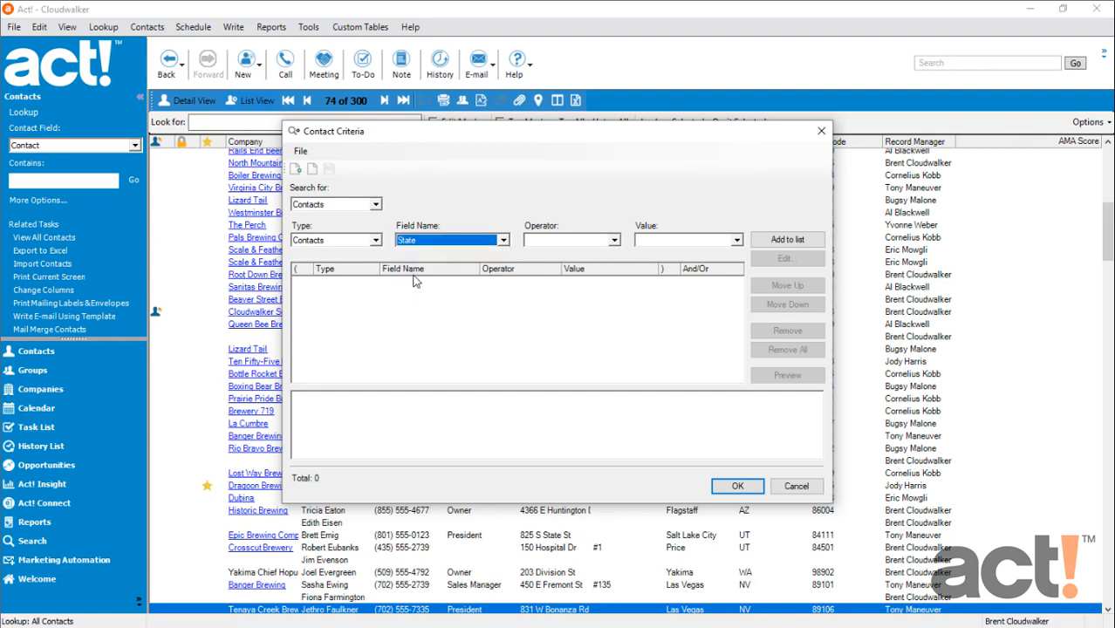
left_click(532, 241)
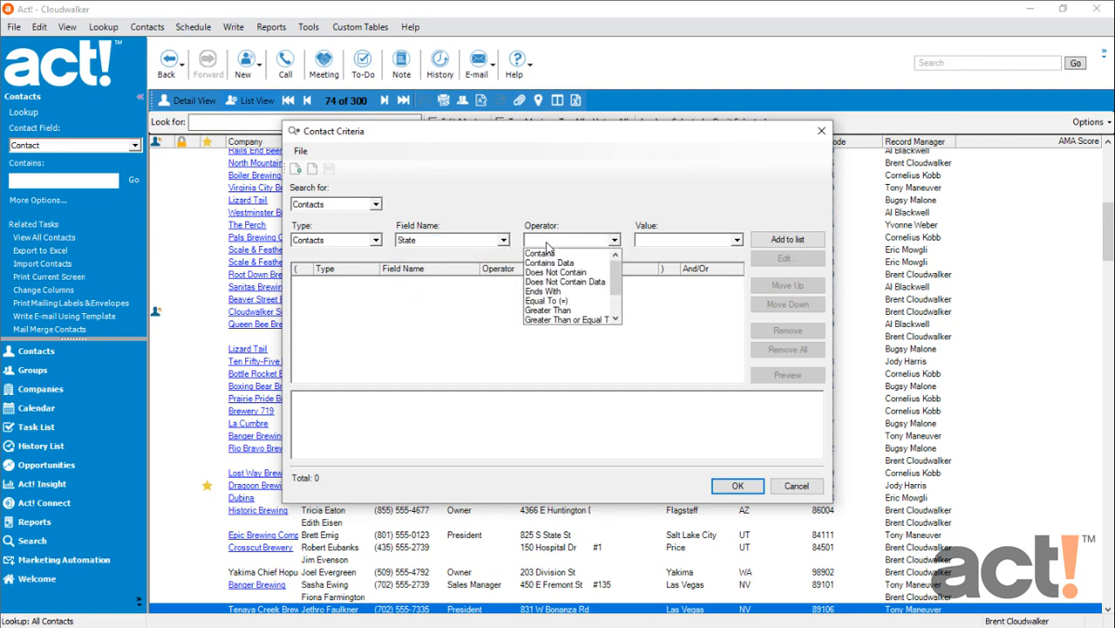
left_click(547, 302)
left_click(660, 242)
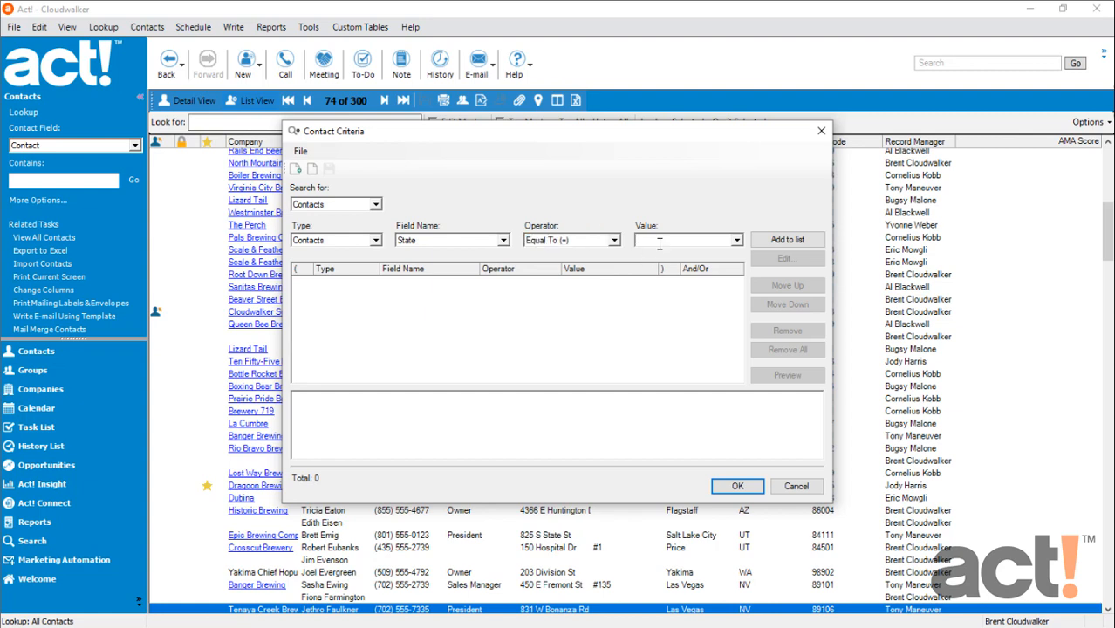
type("NV")
left_click(788, 240)
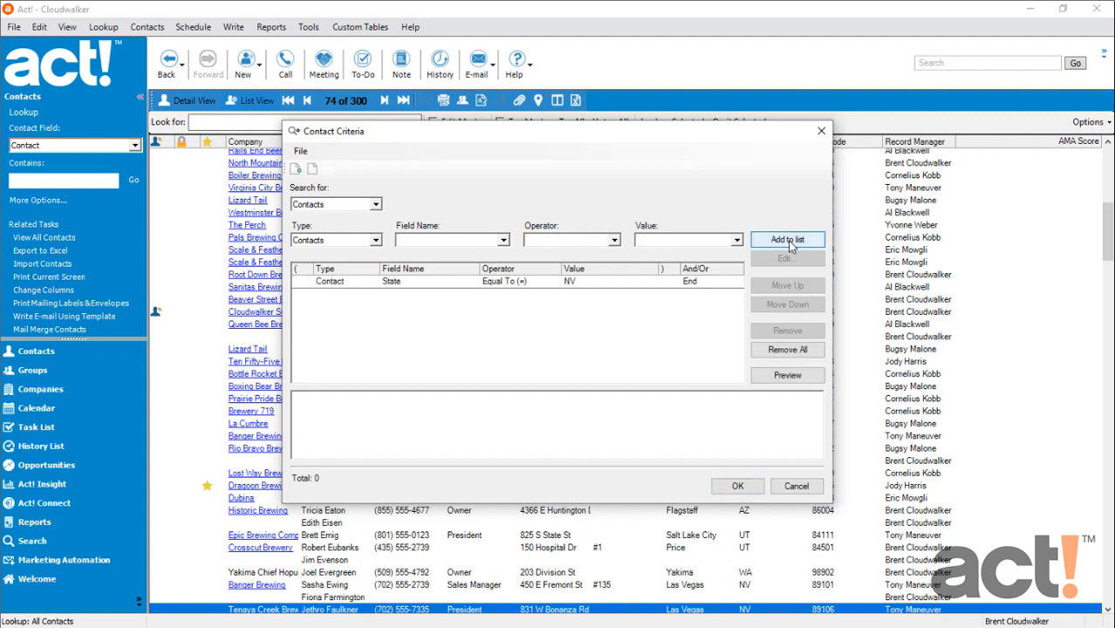
left_click(787, 376)
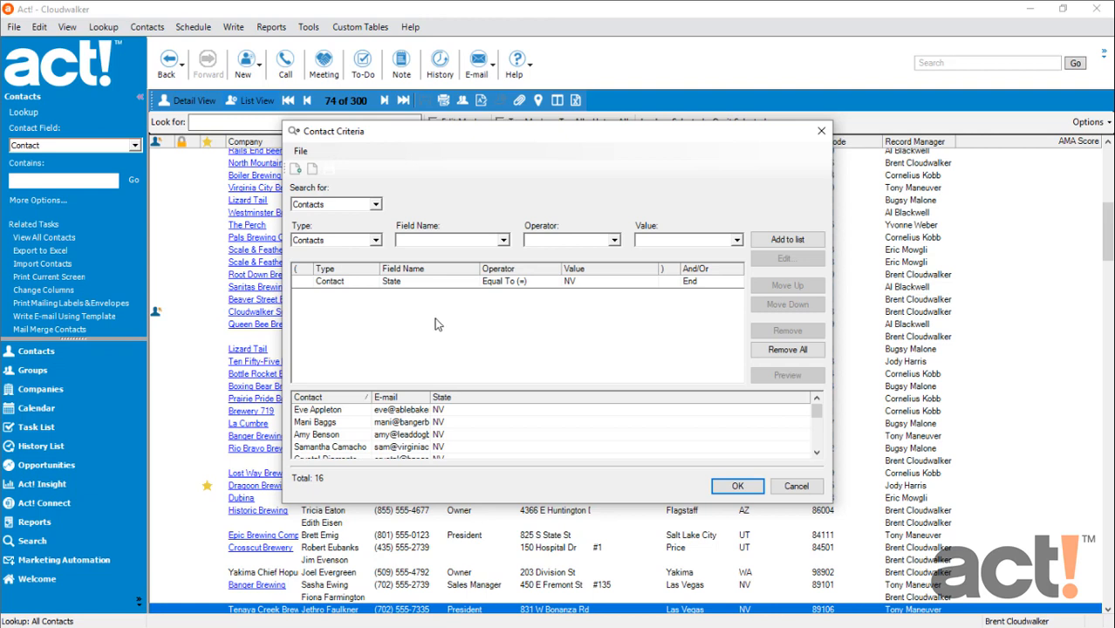
Step: Add a second contact criterion, Title Equal To (=) Owner, and preview the matches
left_click(452, 241)
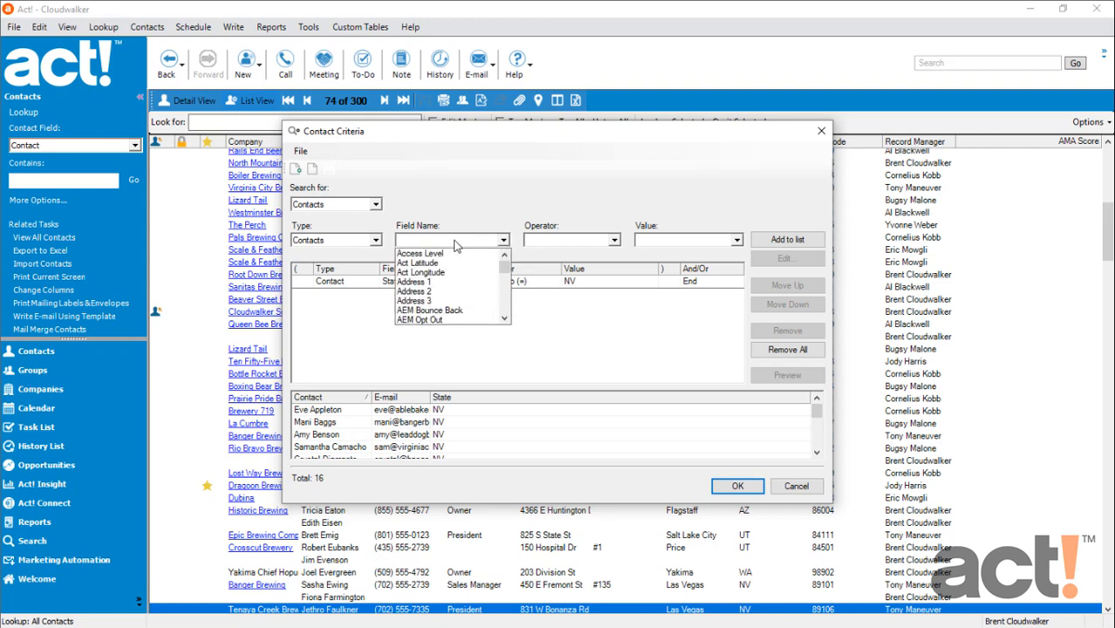
key("t")
left_click(437, 319)
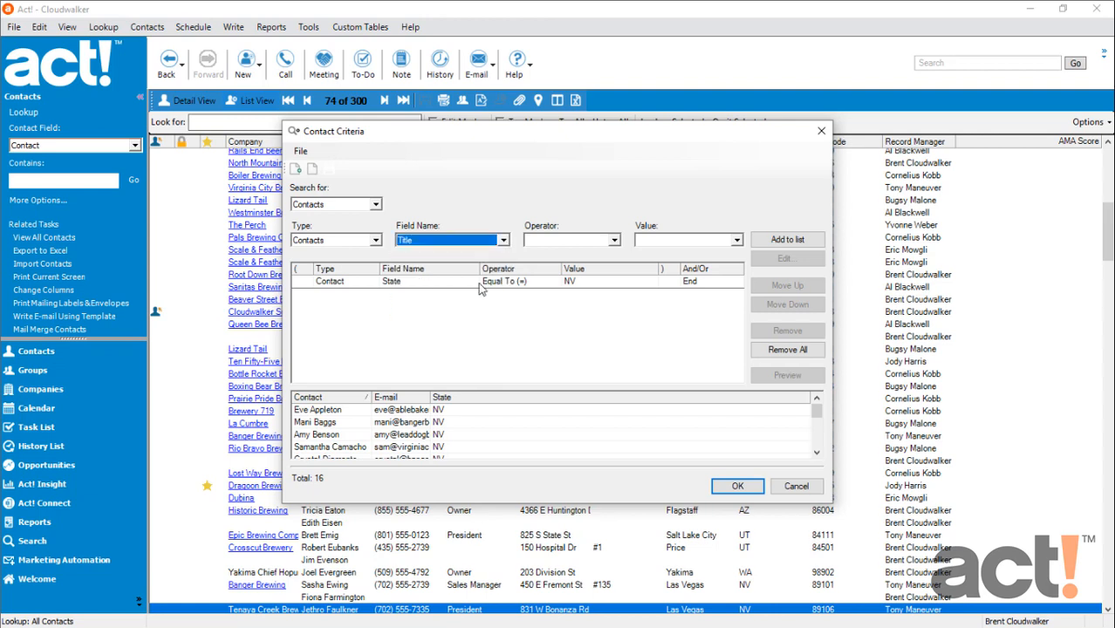
left_click(572, 240)
left_click(559, 301)
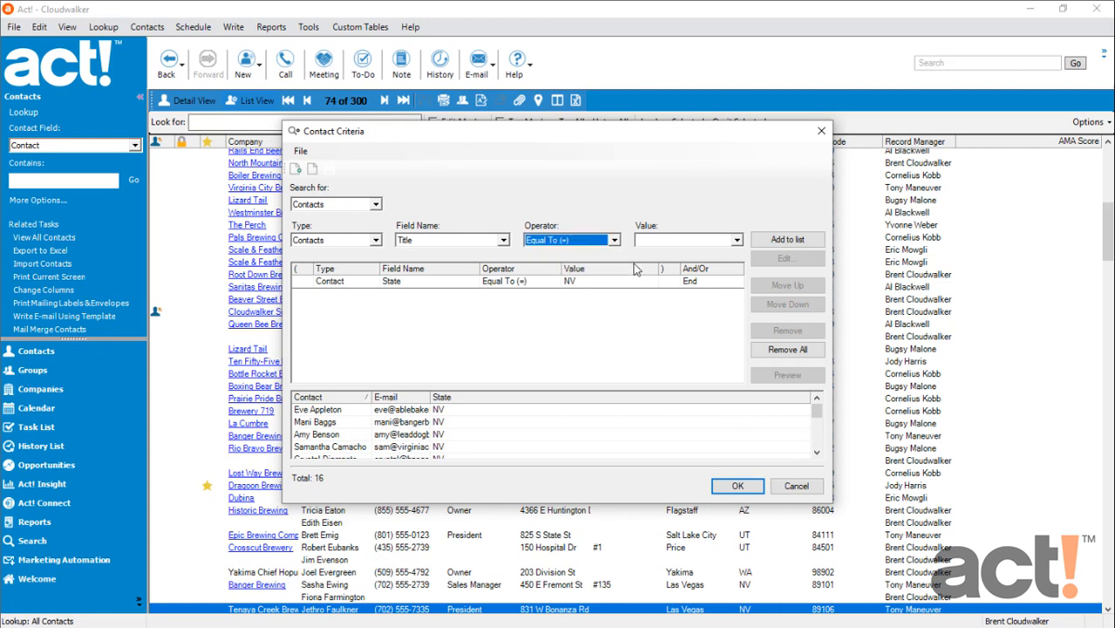
left_click(737, 240)
left_click_drag(741, 260, 739, 288)
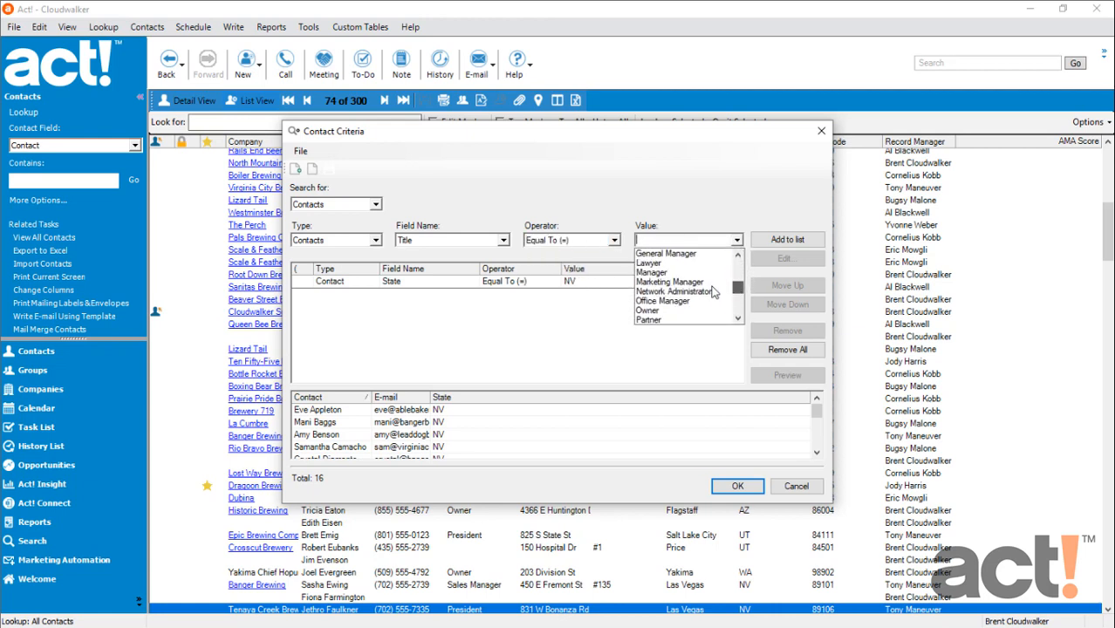
left_click(671, 312)
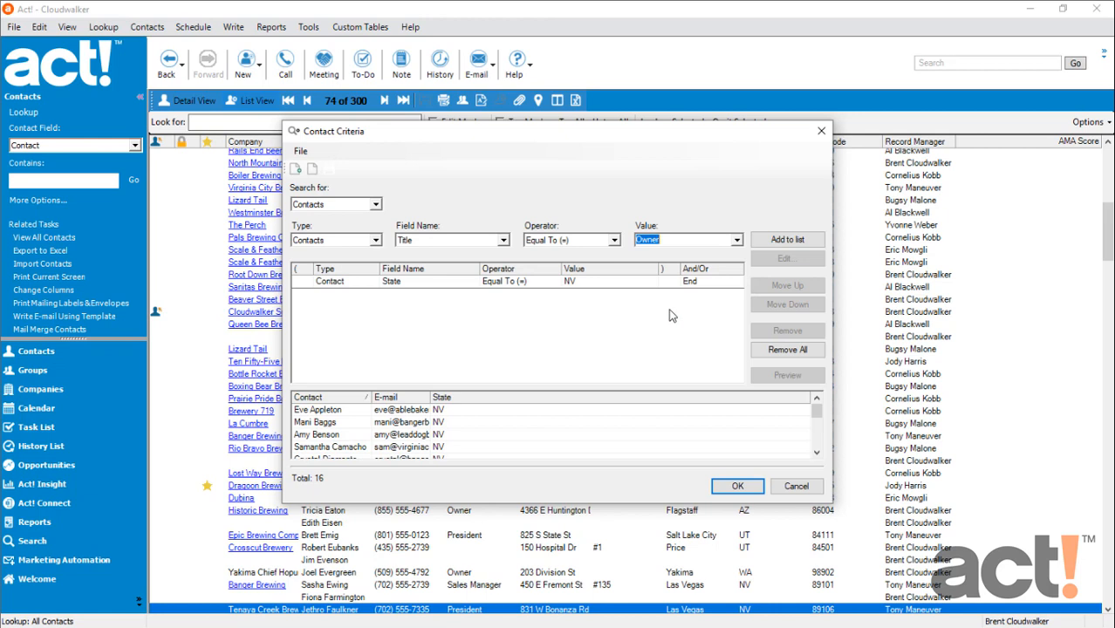
left_click(784, 244)
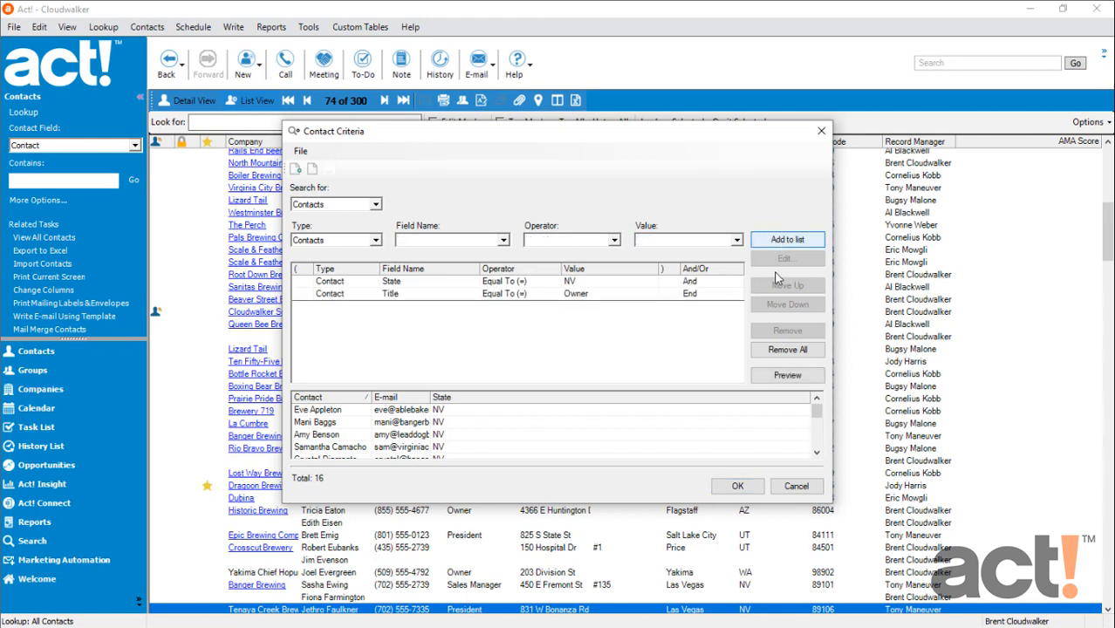
left_click(791, 376)
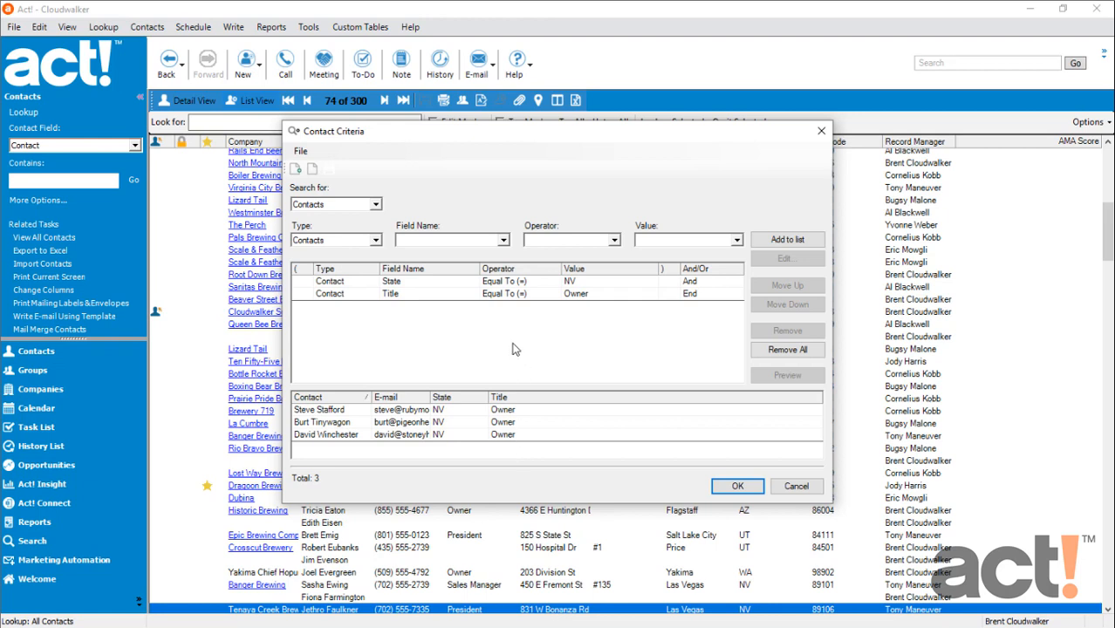
Step: Add a third contact criterion, Title Equal To (=) CEO, and preview the query
left_click(453, 242)
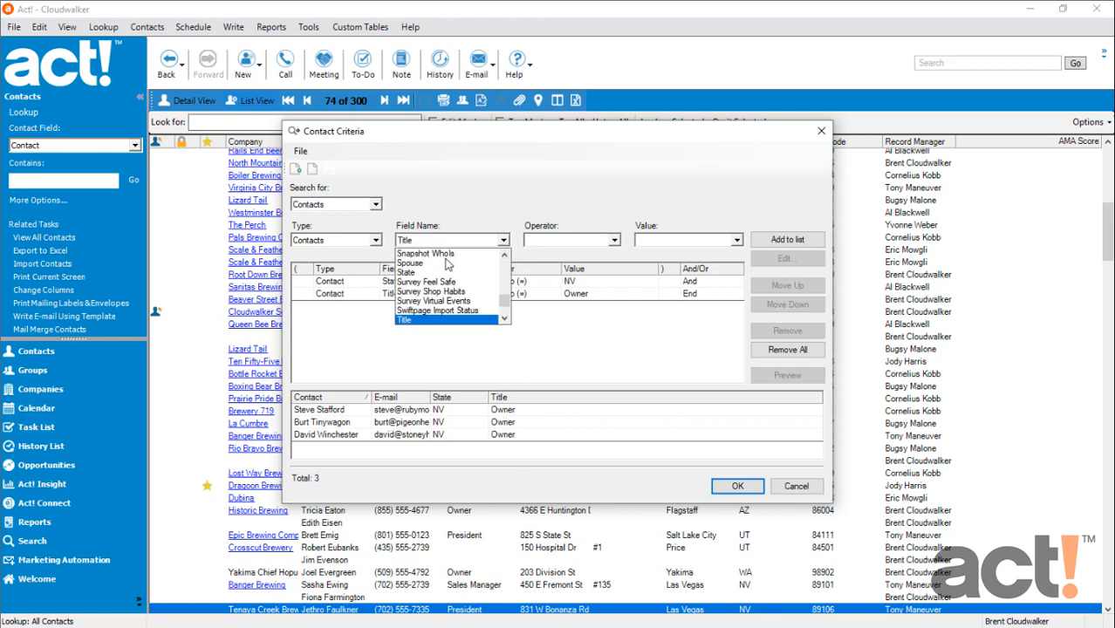
left_click(440, 320)
left_click(553, 241)
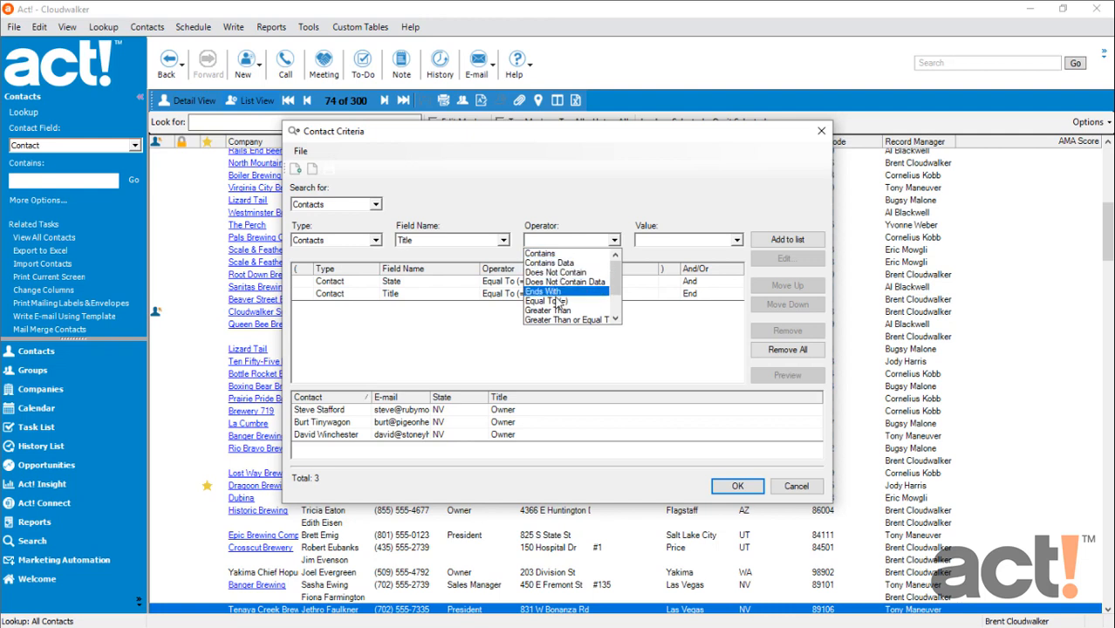
left_click(546, 300)
left_click(729, 237)
left_click(737, 240)
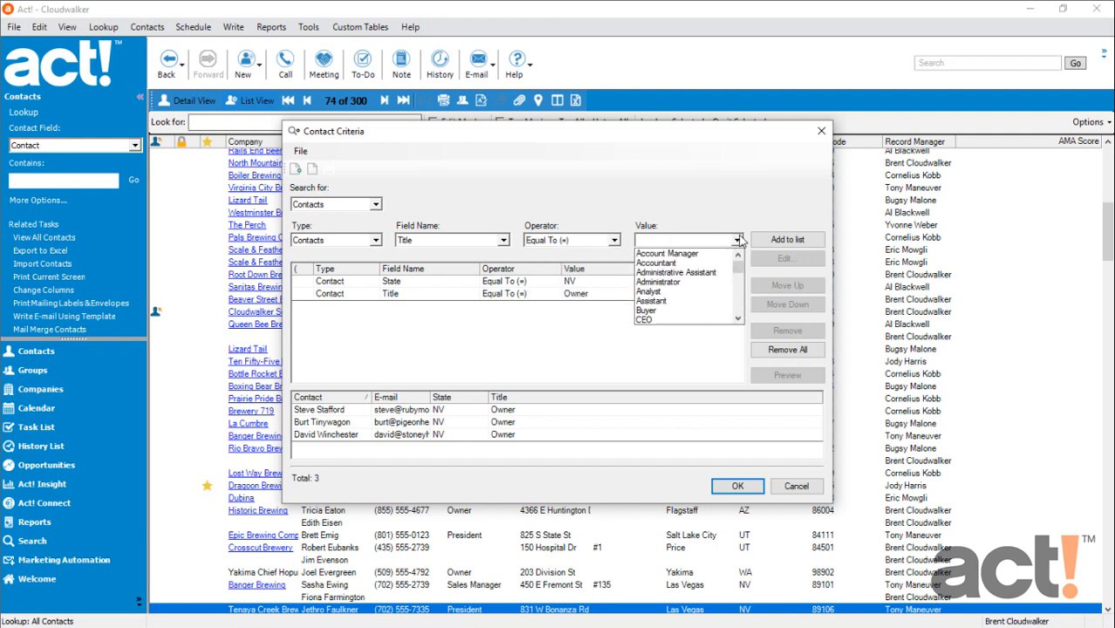
left_click(666, 321)
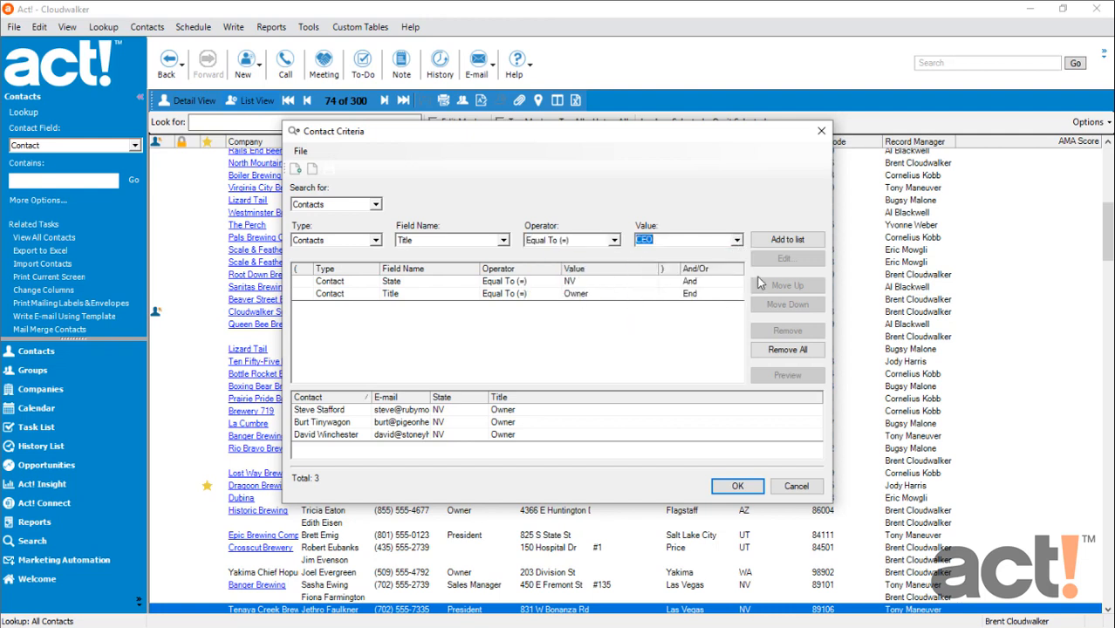
left_click(788, 242)
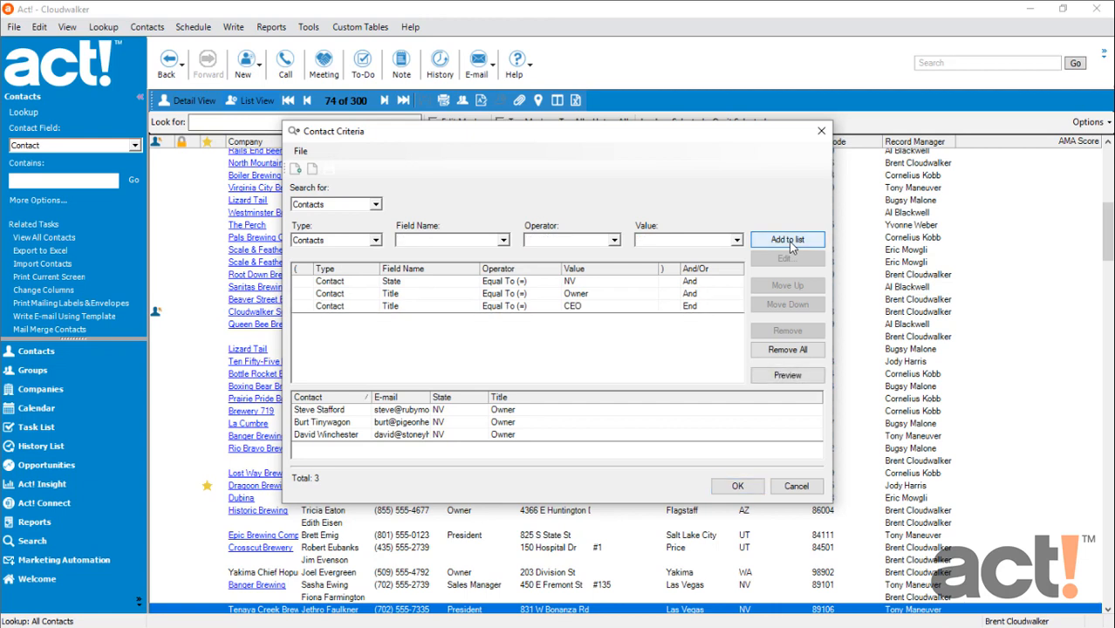
left_click(788, 377)
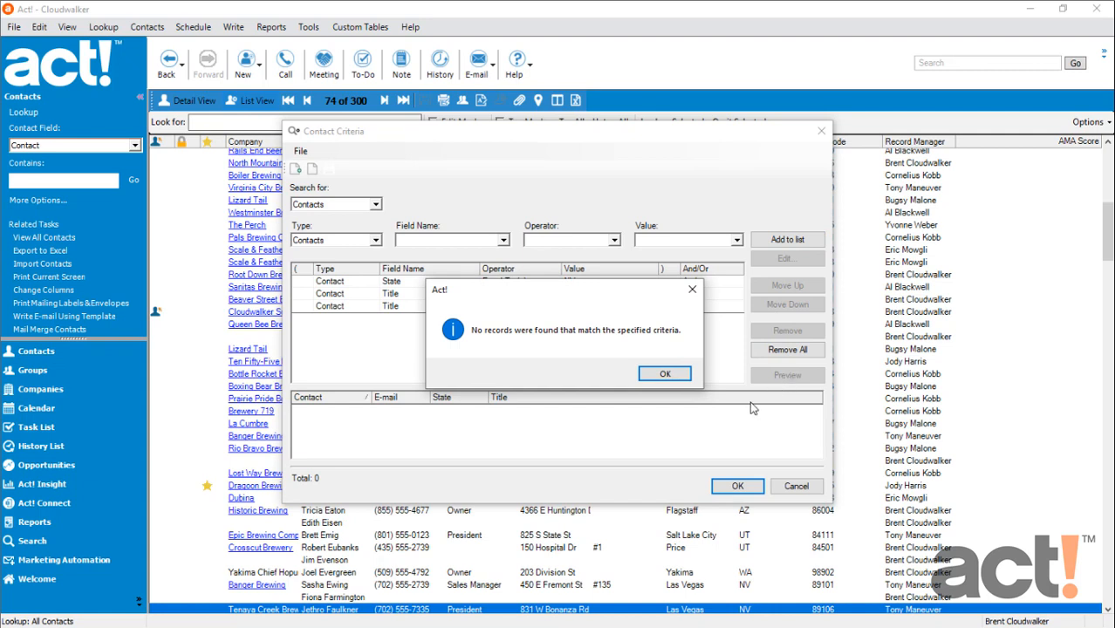
left_click(664, 375)
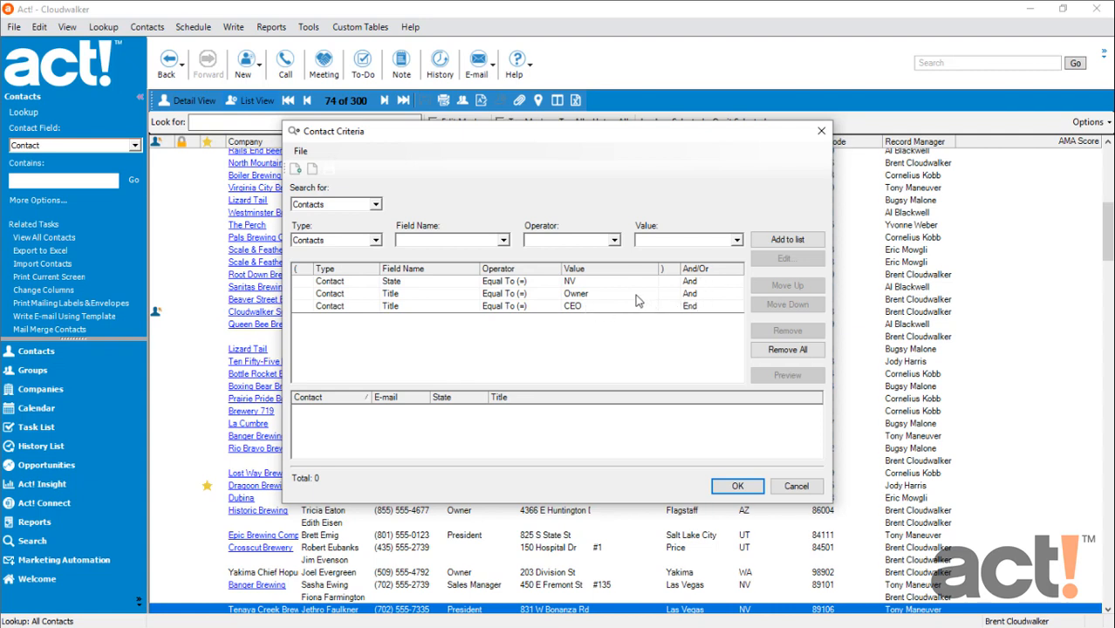
Step: Change the connector of the Title Owner criterion to Or and preview the query again
left_click(711, 297)
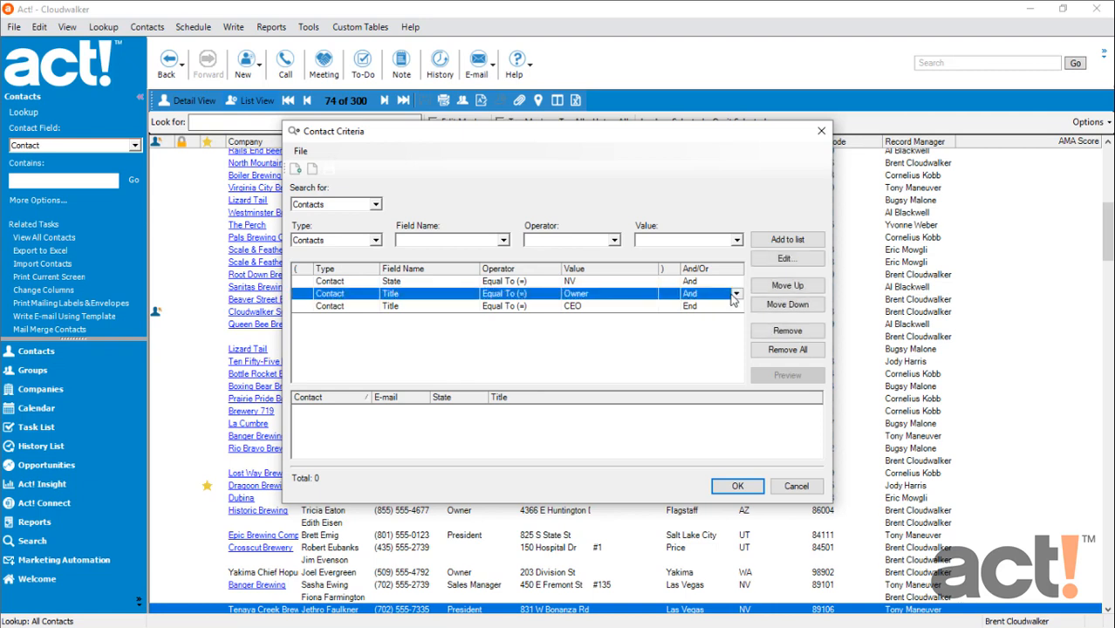
left_click(735, 294)
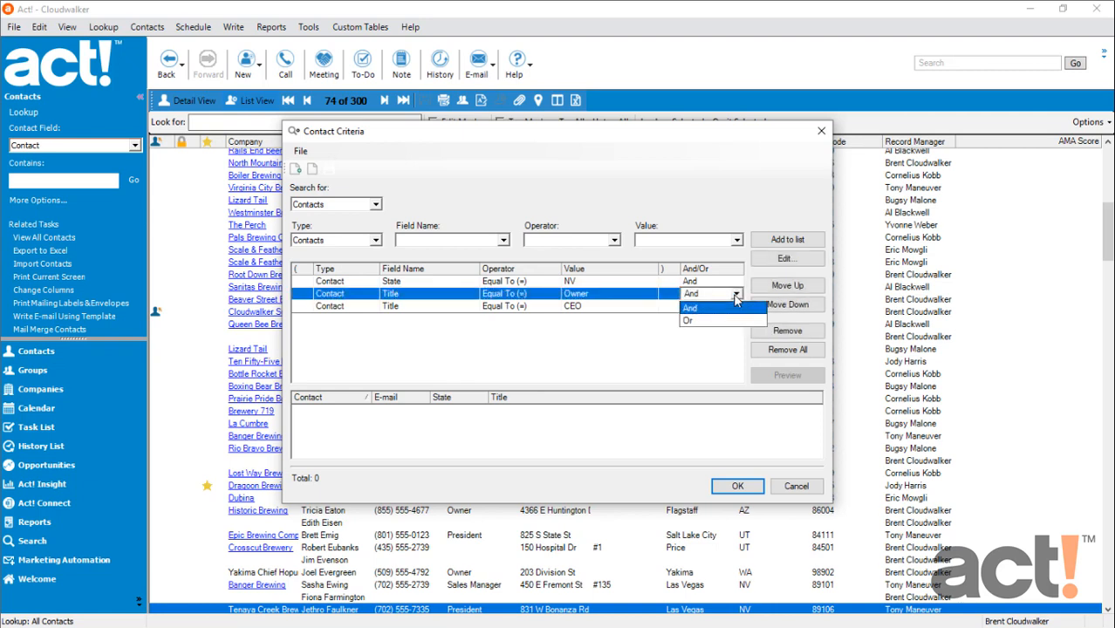
left_click(714, 325)
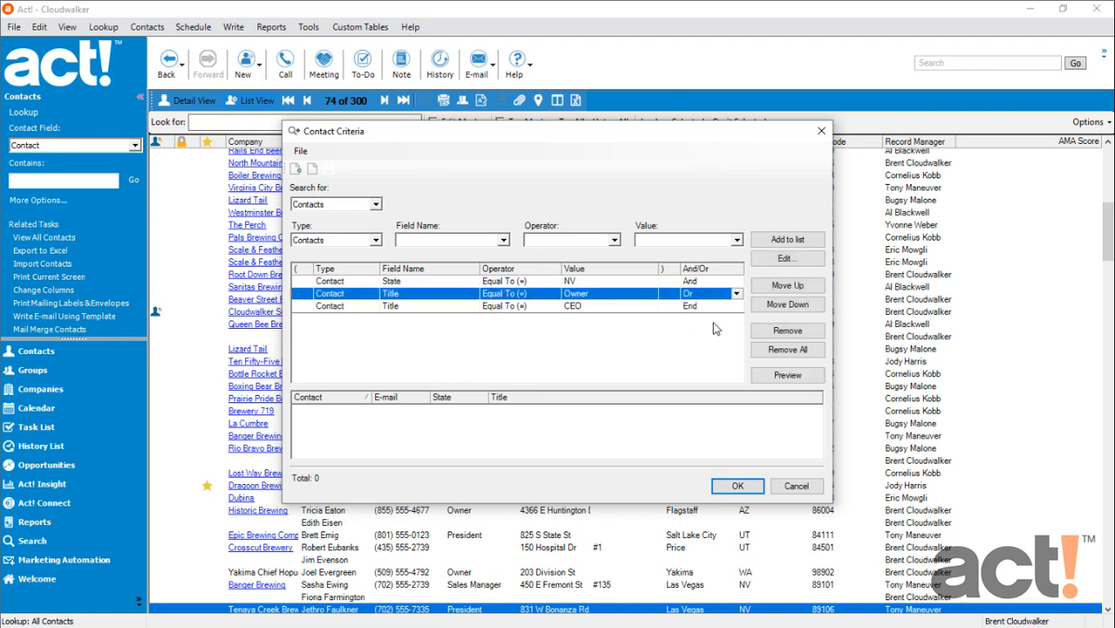
left_click(786, 377)
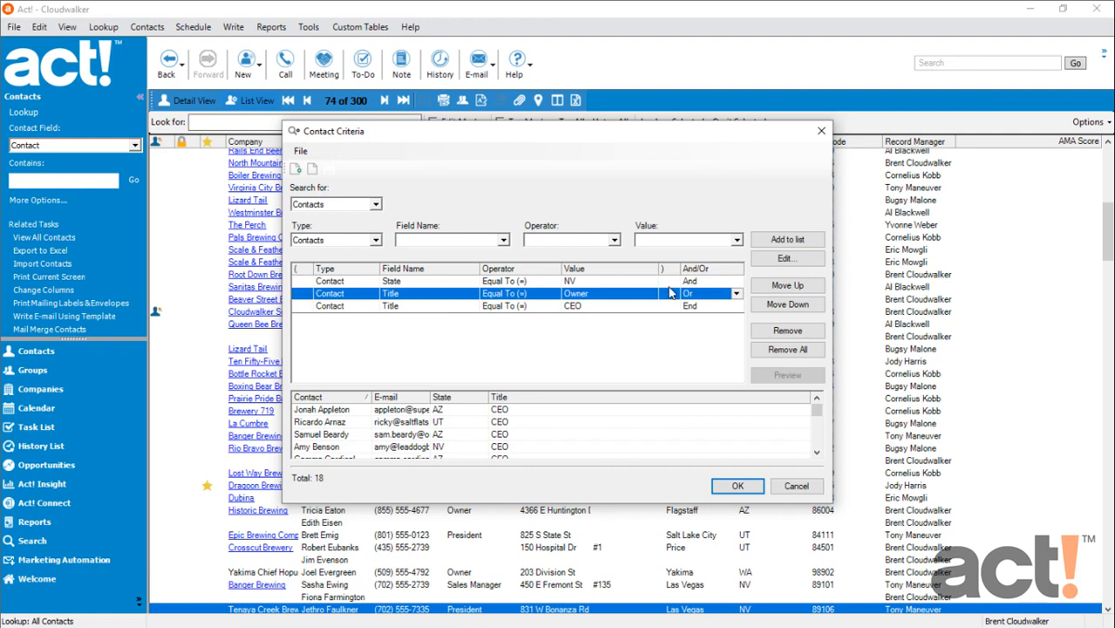
Step: Enclose the Owner and CEO title criteria in one pair of parentheses and preview the matching contacts
left_click(302, 293)
left_click(306, 294)
left_click(303, 321)
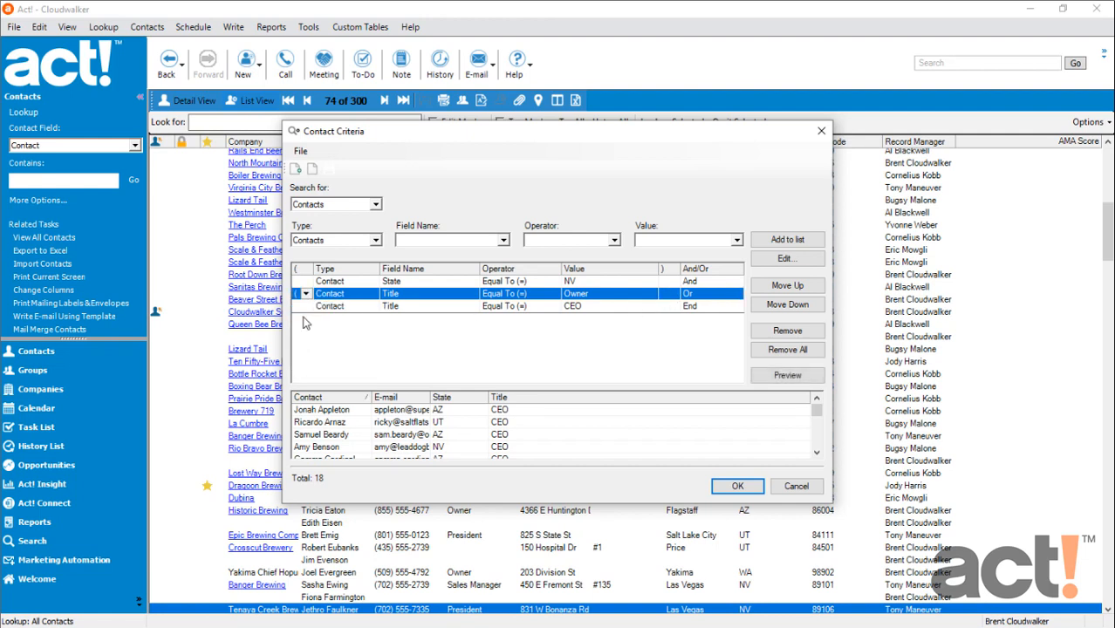
left_click(670, 307)
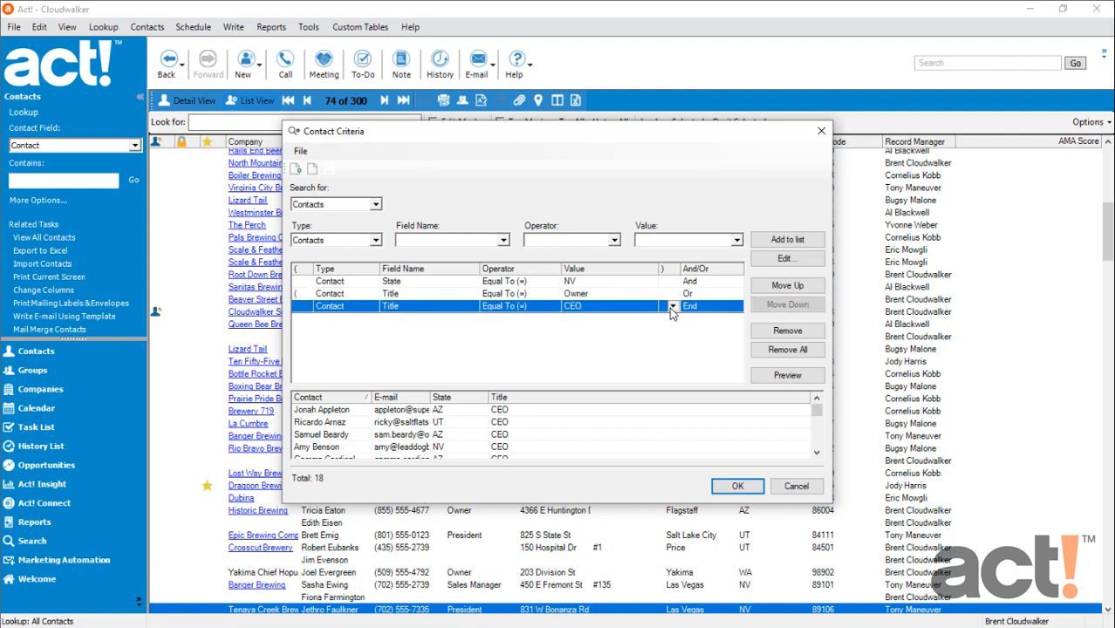
left_click(672, 306)
left_click(664, 334)
left_click(768, 377)
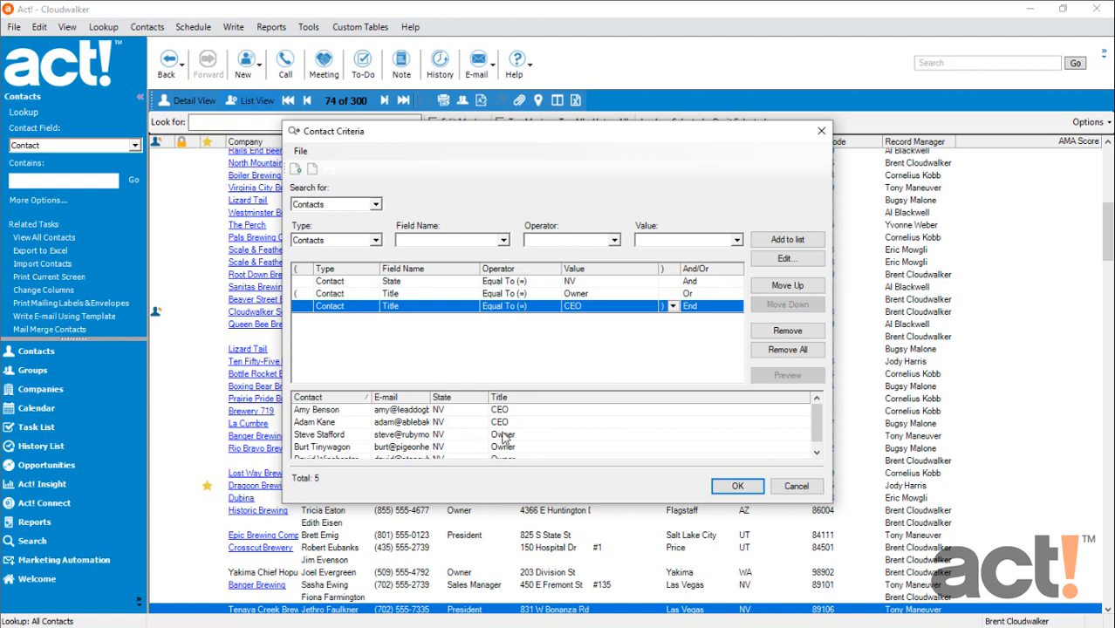
Step: Run the query without saving it, using the Replace lookup option for the contact list
left_click(732, 487)
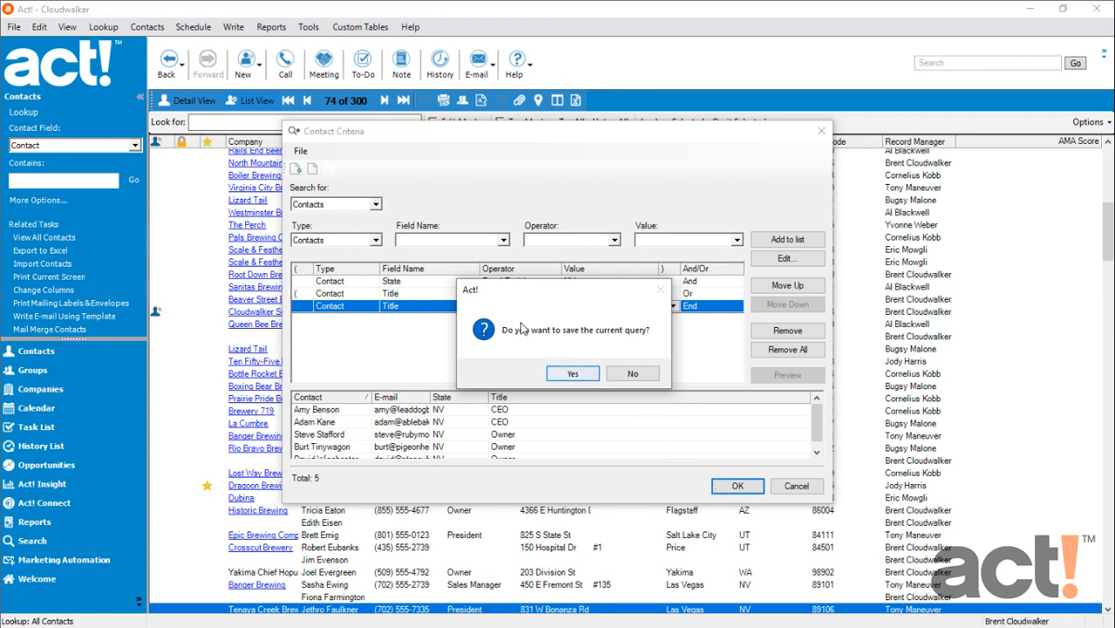
left_click(638, 378)
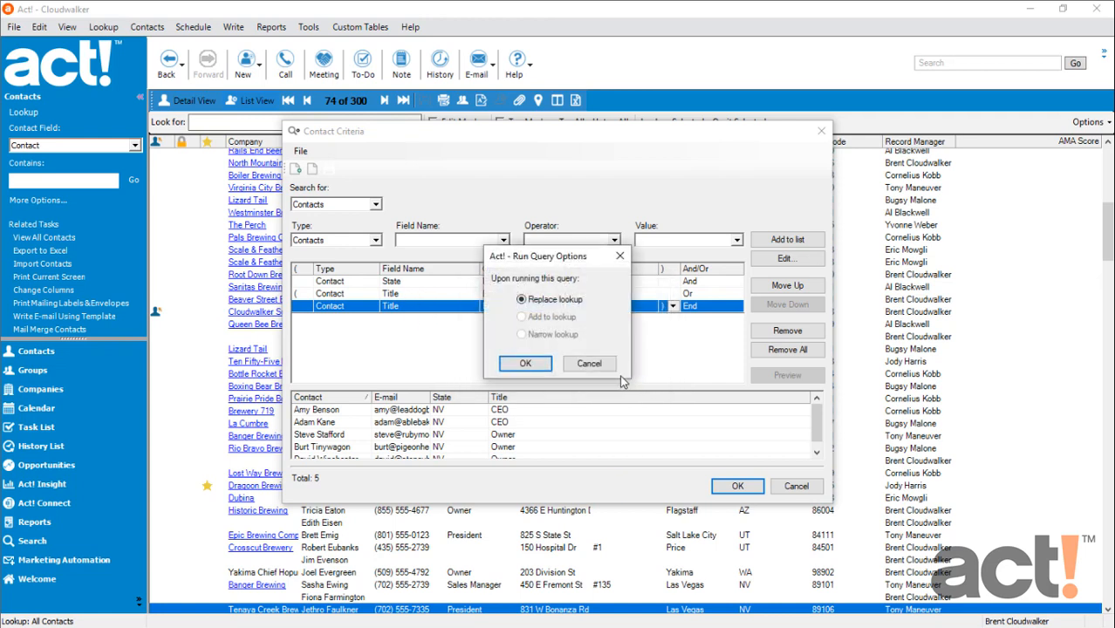
left_click(526, 364)
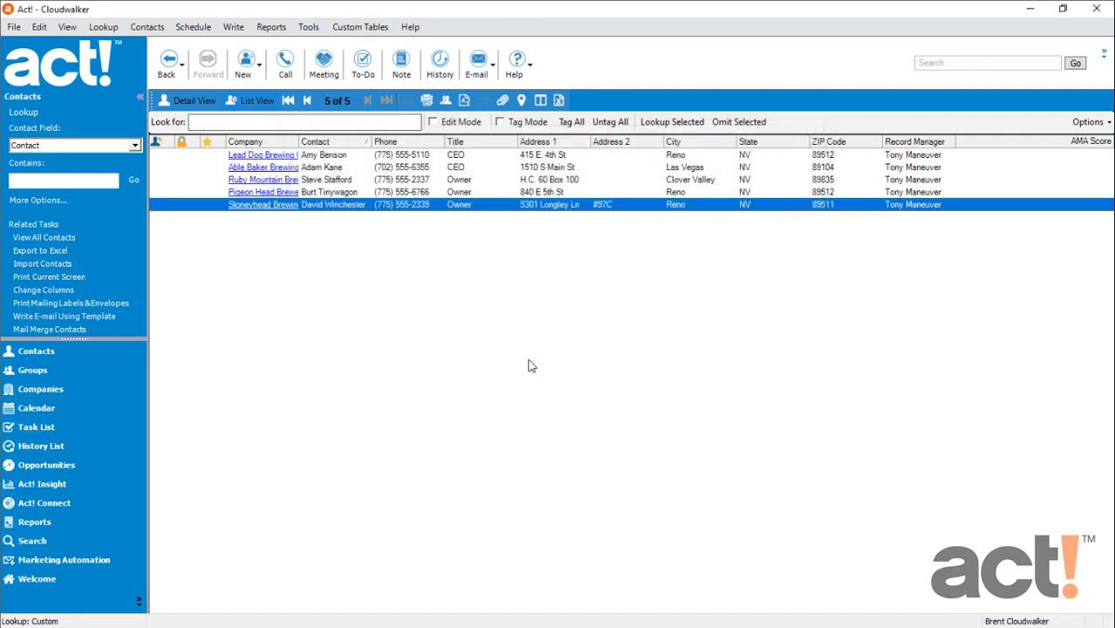